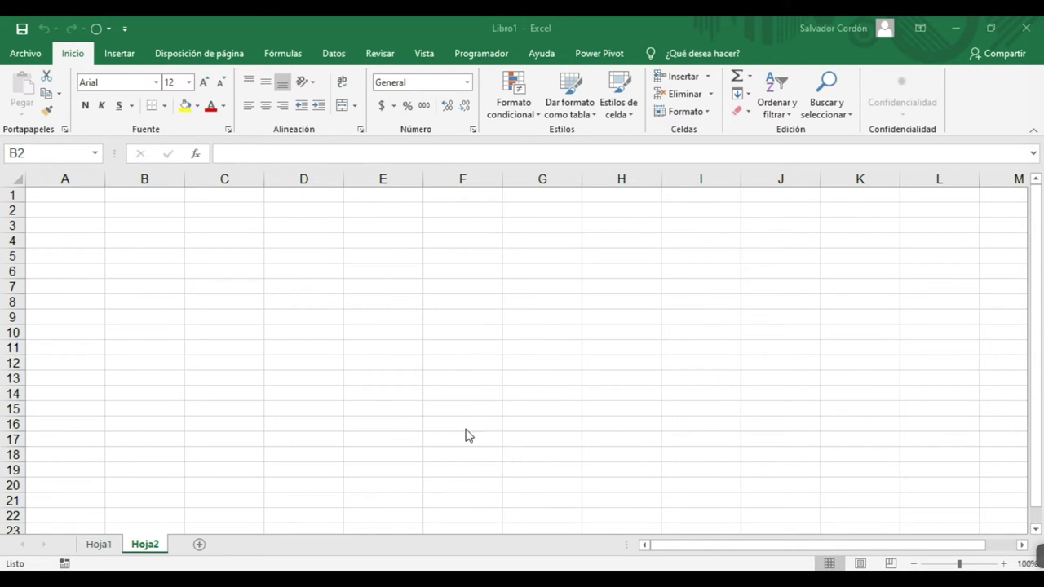
Step: Look through the worksheets Hoja1 and Hoja2, switching back and forth between them
{"action": "left_click", "coordinate": [96, 551]}
{"action": "left_click", "coordinate": [147, 549]}
{"action": "left_click", "coordinate": [112, 550]}
{"action": "left_click", "coordinate": [148, 550]}
{"action": "left_click", "coordinate": [113, 551]}
{"action": "left_click", "coordinate": [145, 551]}
{"action": "left_click", "coordinate": [103, 549]}
{"action": "left_click", "coordinate": [150, 550]}
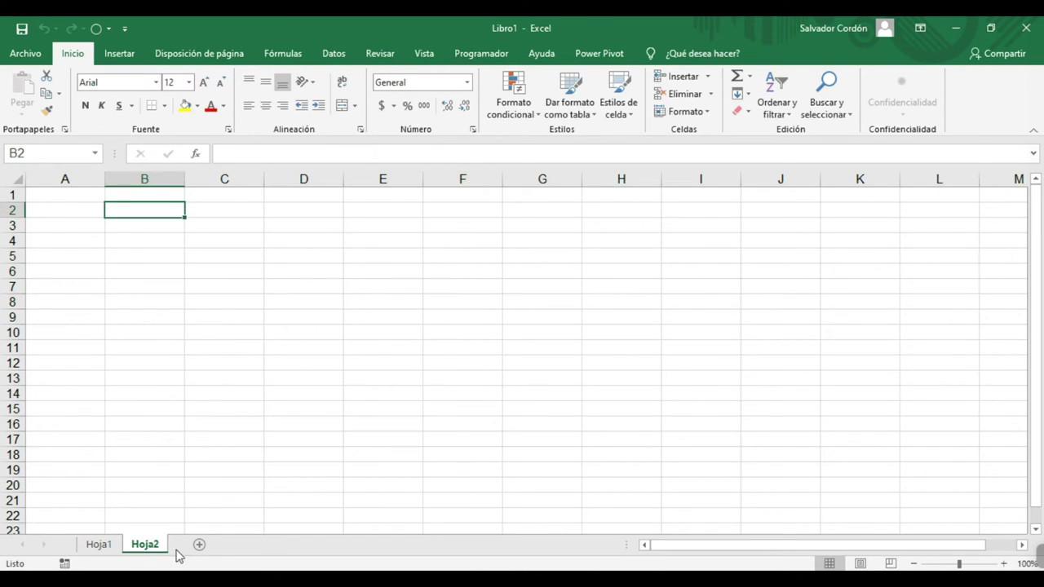
Step: Add three new worksheets to the workbook and return to sheet Hoja1
{"action": "left_click", "coordinate": [201, 547]}
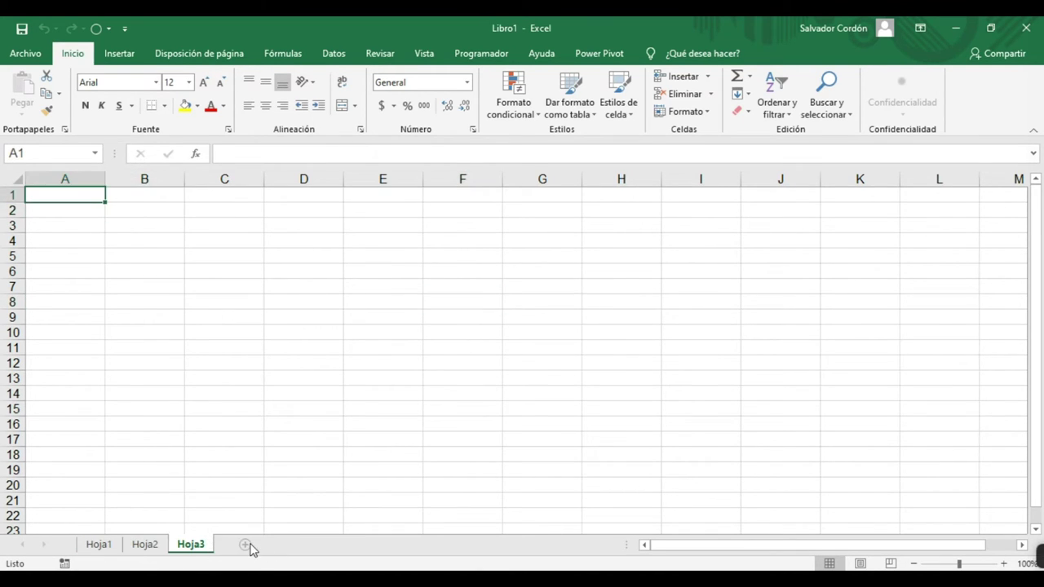
{"action": "left_click", "coordinate": [247, 546]}
{"action": "left_click", "coordinate": [291, 547]}
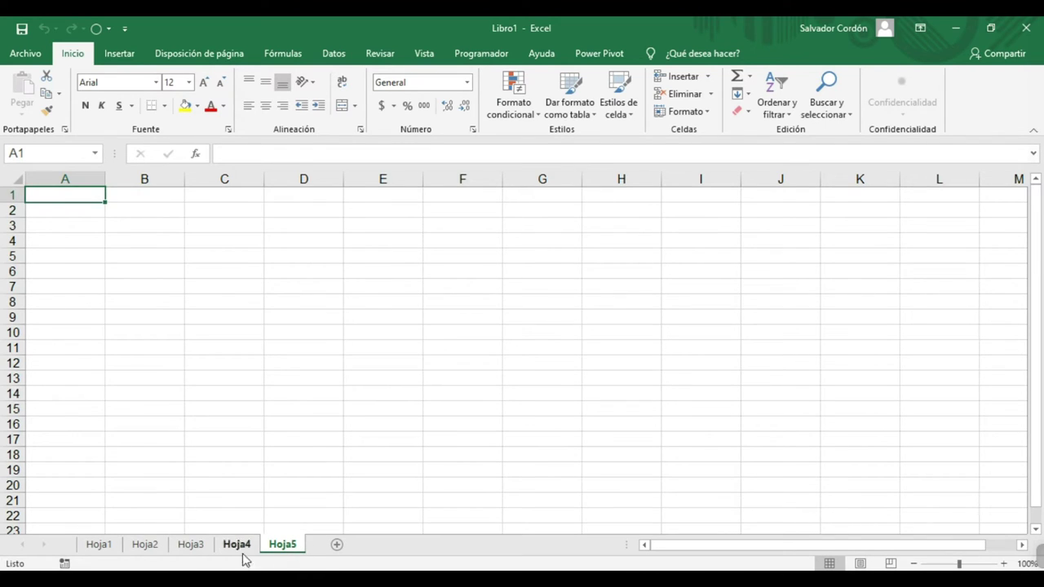
{"action": "left_click", "coordinate": [103, 550]}
{"action": "left_click", "coordinate": [135, 550]}
{"action": "left_click", "coordinate": [113, 550]}
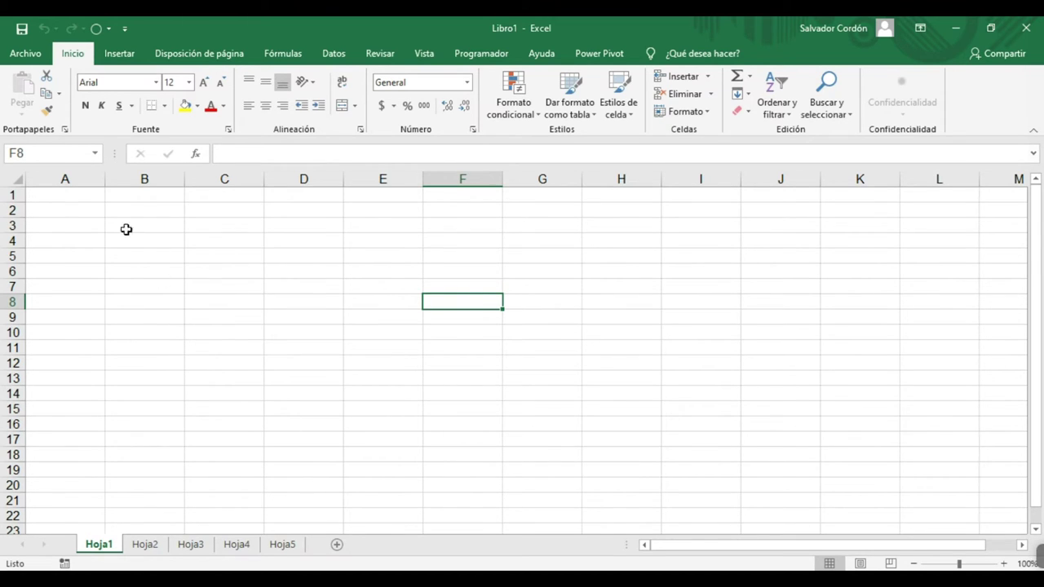
Step: Review the commands offered in each ribbon category, including Insertar, Fórmulas, Datos, Vista, Programador and Ayuda, ending on Inicio
{"action": "left_click", "coordinate": [121, 55]}
{"action": "left_click", "coordinate": [174, 57]}
{"action": "left_click", "coordinate": [60, 56]}
{"action": "left_click", "coordinate": [118, 56]}
{"action": "left_click", "coordinate": [173, 57]}
{"action": "left_click", "coordinate": [282, 54]}
{"action": "left_click", "coordinate": [343, 54]}
{"action": "left_click", "coordinate": [381, 54]}
{"action": "left_click", "coordinate": [424, 53]}
{"action": "left_click", "coordinate": [482, 53]}
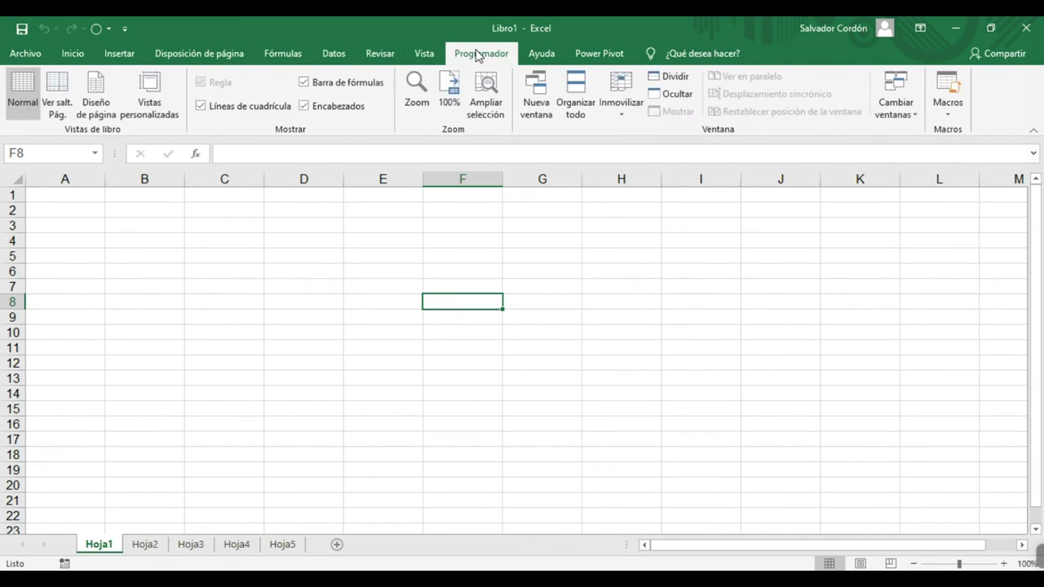
{"action": "left_click", "coordinate": [542, 54]}
{"action": "left_click", "coordinate": [75, 55]}
{"action": "left_click", "coordinate": [121, 55]}
{"action": "left_click", "coordinate": [75, 56]}
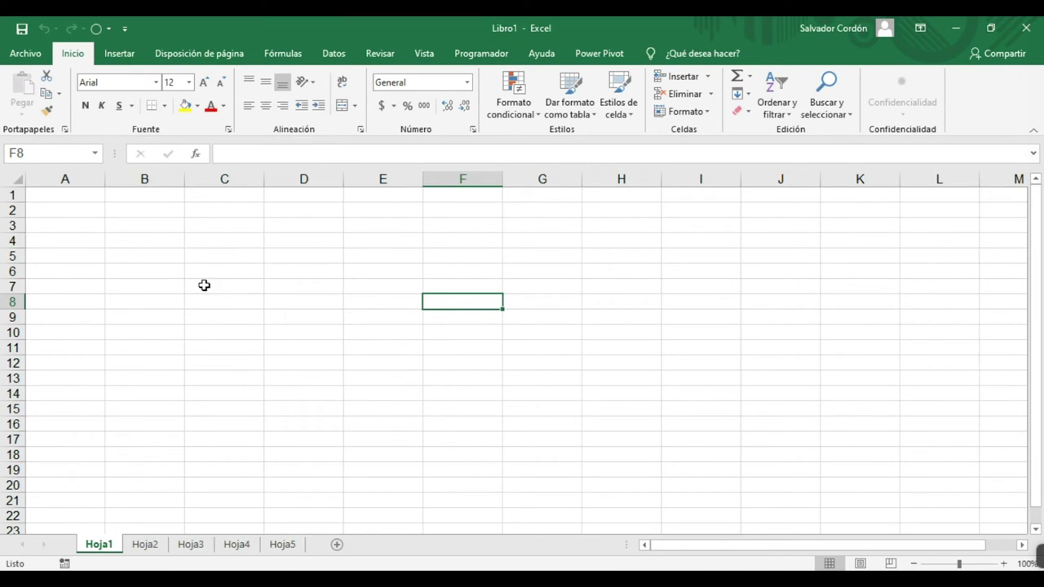
Step: Enter the person's first name in capital letters in cell B2 of Hoja1
{"action": "left_click", "coordinate": [150, 214]}
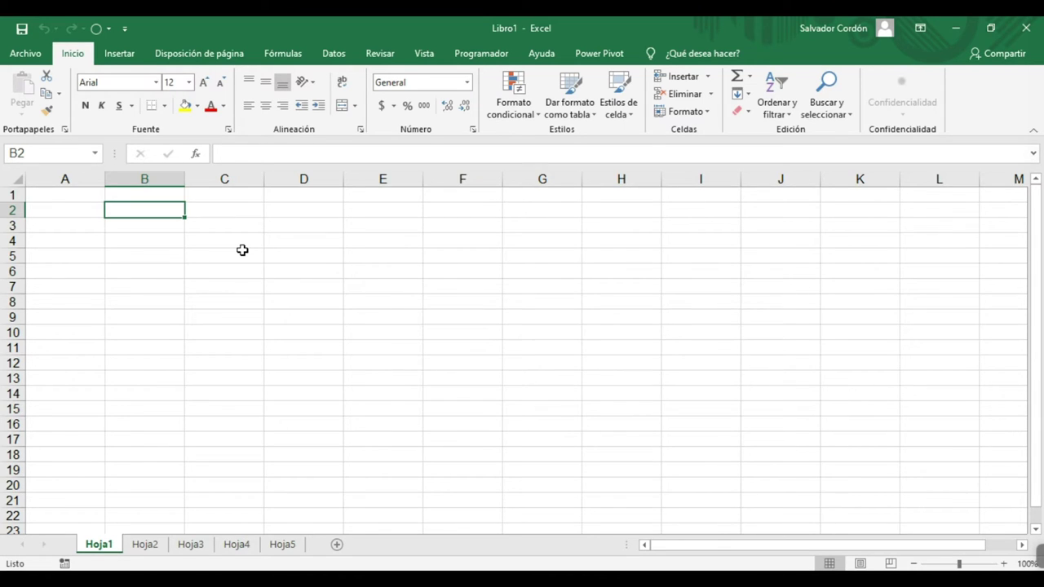
{"action": "type", "text": "SALVADO"}
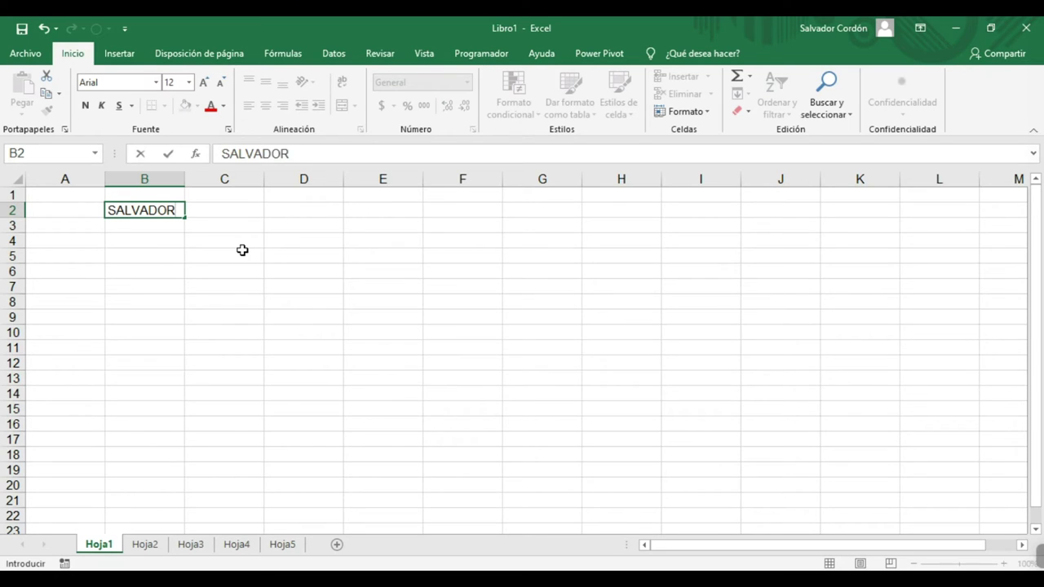
{"action": "type", "text": "R"}
{"action": "left_click", "coordinate": [242, 250]}
{"action": "left_click", "coordinate": [171, 214]}
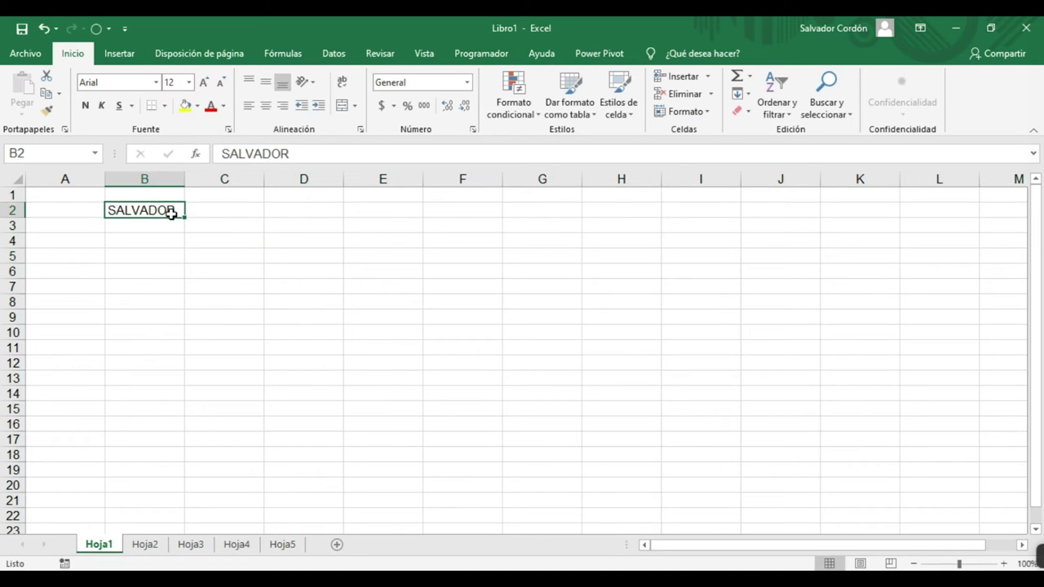
Step: Examine which row and column hold the name by selecting cell B2, row 2 and column B in turn
{"action": "left_click", "coordinate": [187, 273]}
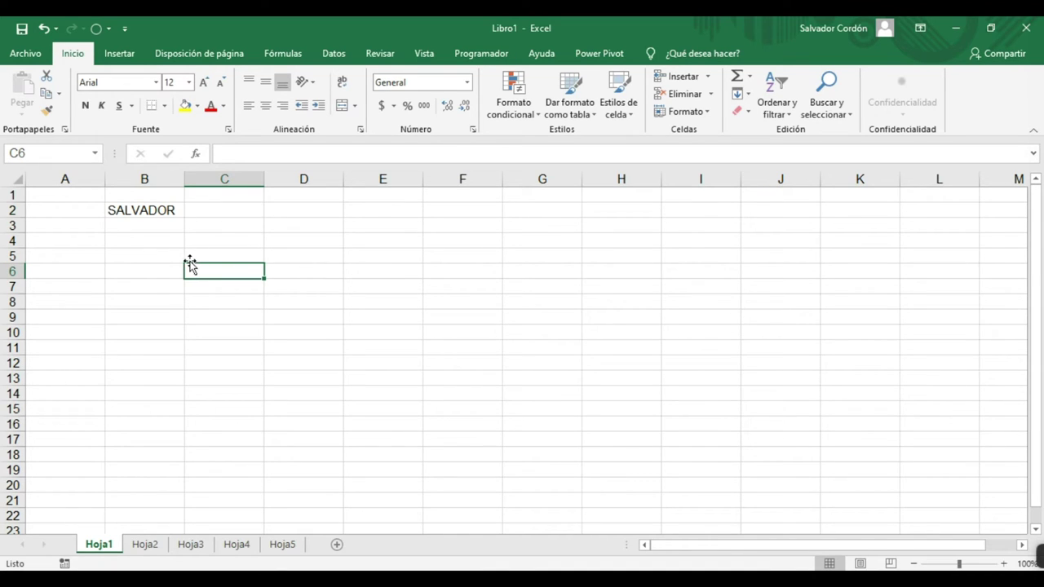
{"action": "left_click", "coordinate": [161, 210]}
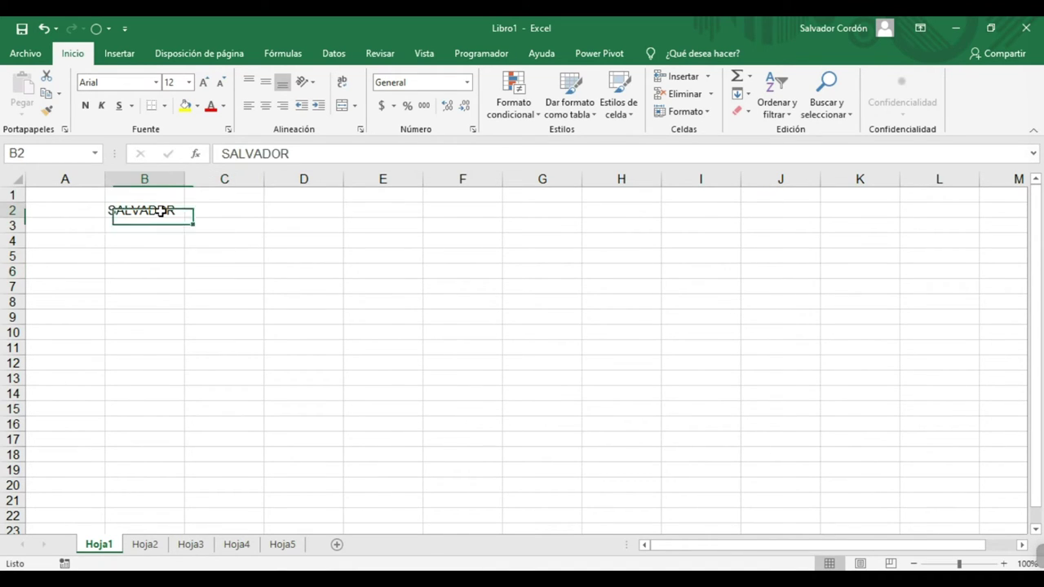
{"action": "left_click", "coordinate": [13, 210]}
{"action": "left_click", "coordinate": [128, 179]}
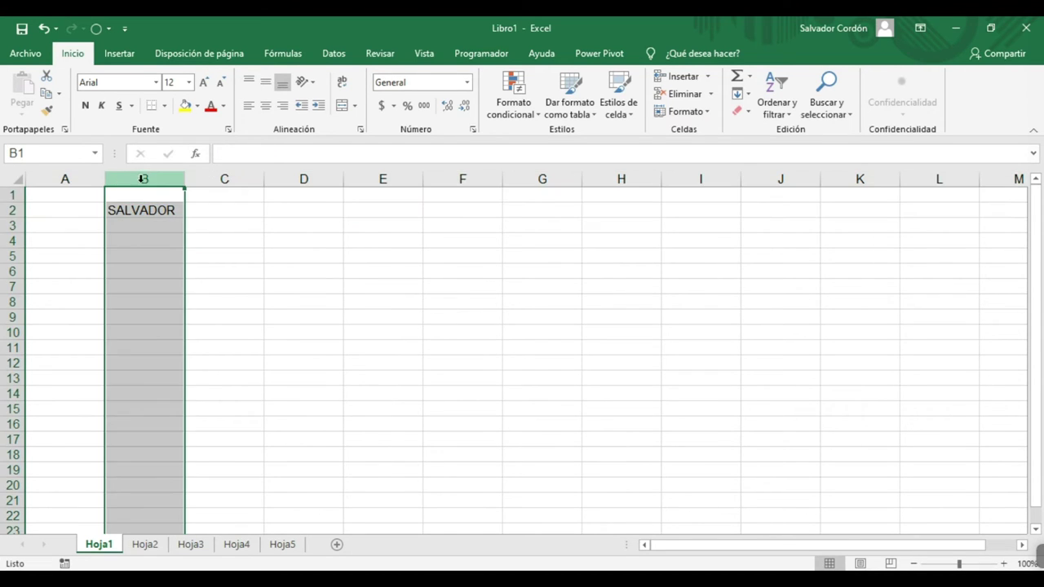
{"action": "left_click", "coordinate": [8, 208]}
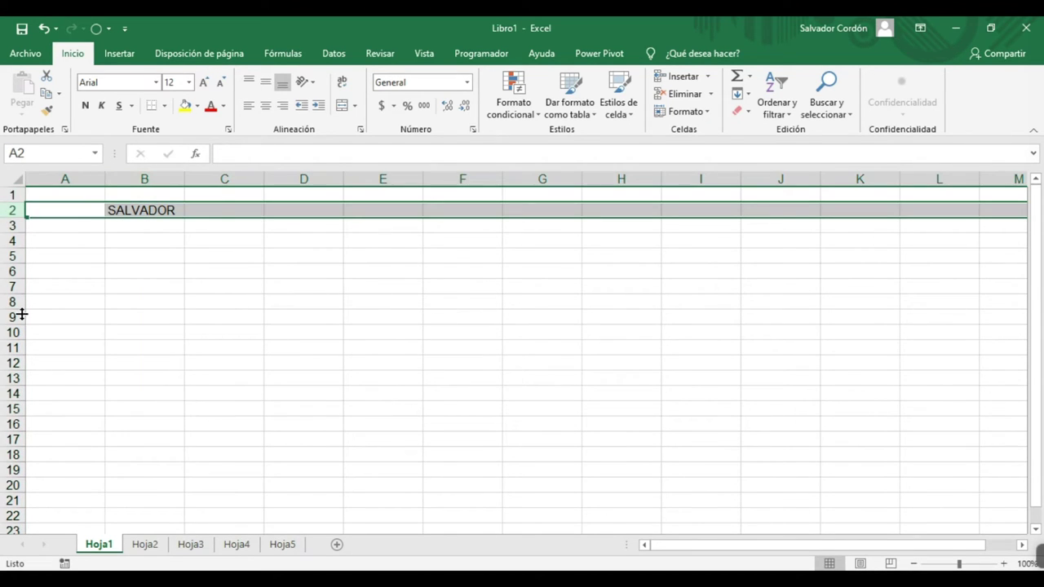
{"action": "left_click", "coordinate": [153, 179]}
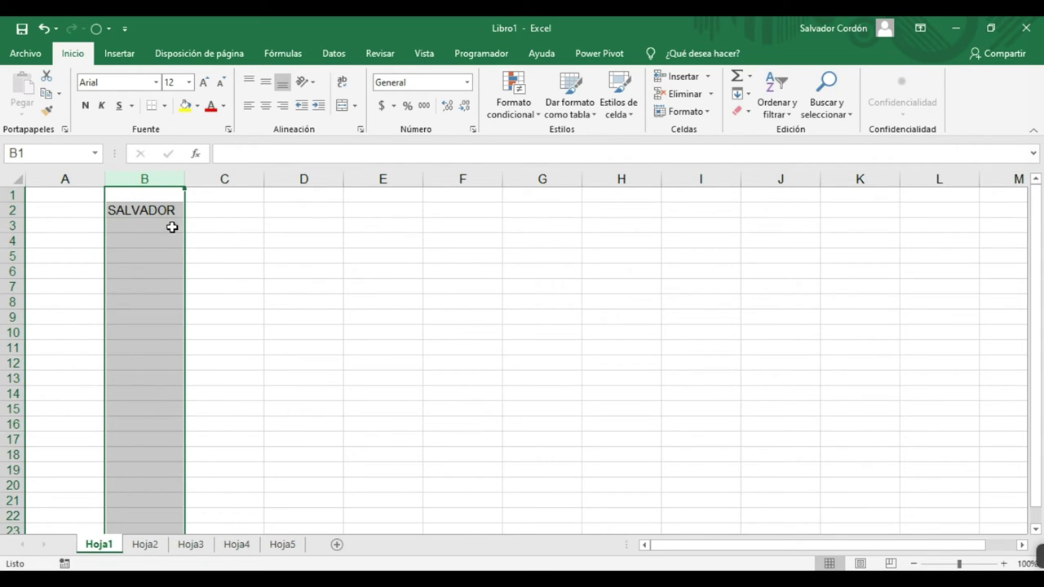
Step: Format the name in B2 as bold with a yellow fill and a red font colour
{"action": "left_click", "coordinate": [159, 211]}
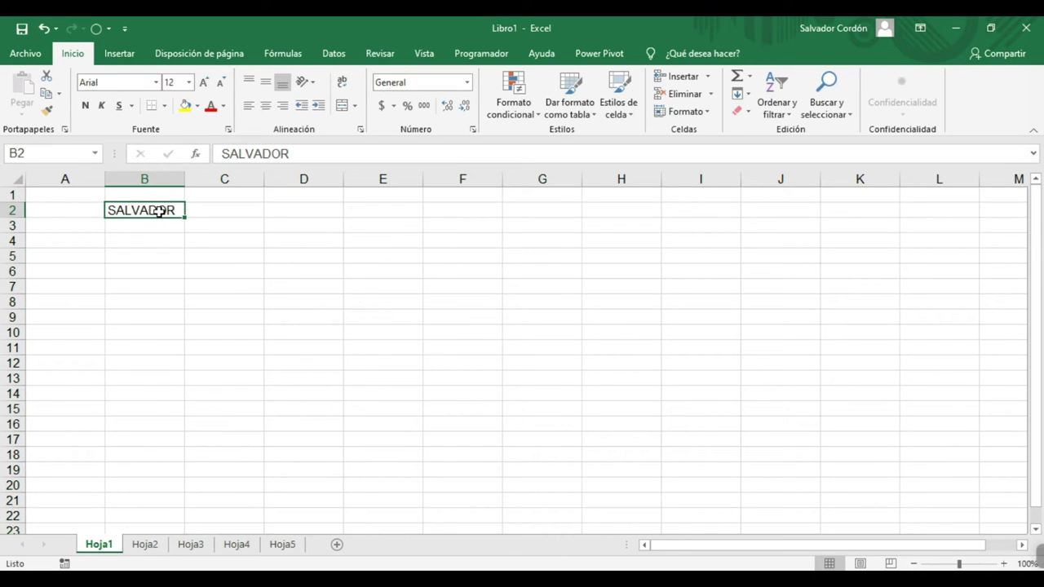
{"action": "left_click", "coordinate": [85, 106]}
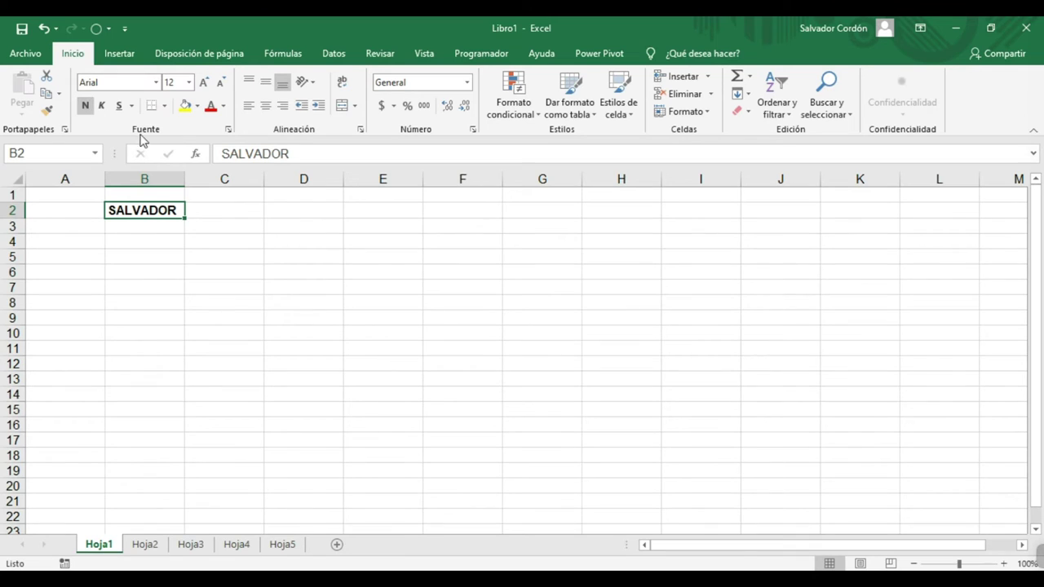
{"action": "left_click", "coordinate": [186, 108]}
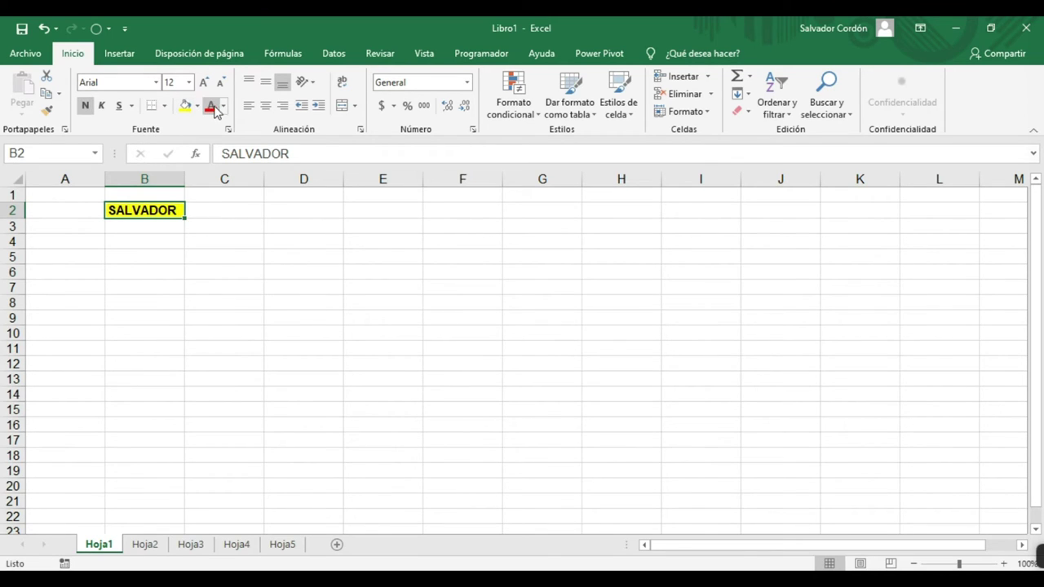
{"action": "left_click", "coordinate": [216, 106]}
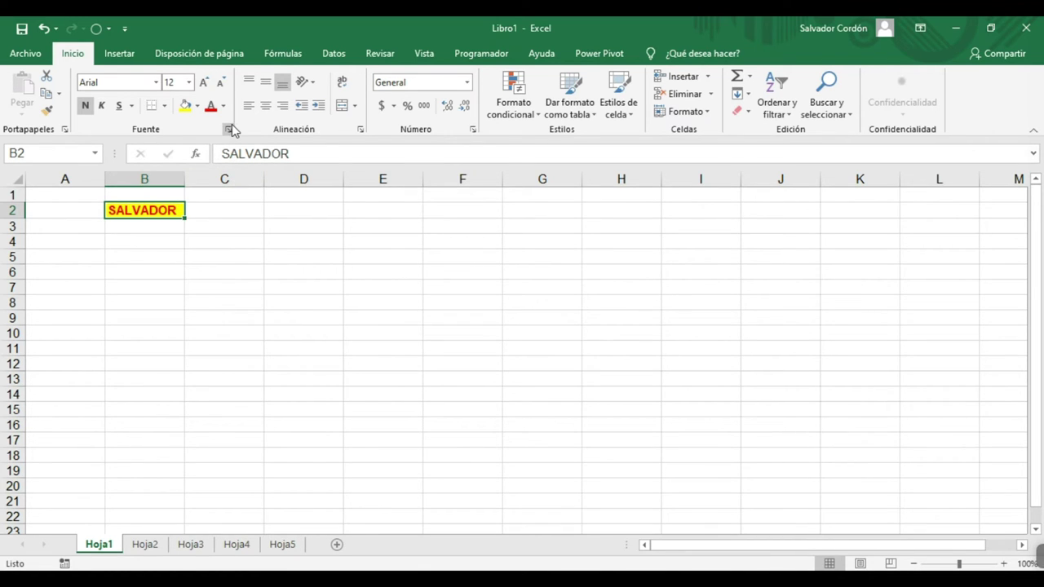
Step: Increase the font size of the name in B2 to 18
{"action": "left_click", "coordinate": [204, 82]}
{"action": "left_click", "coordinate": [204, 83]}
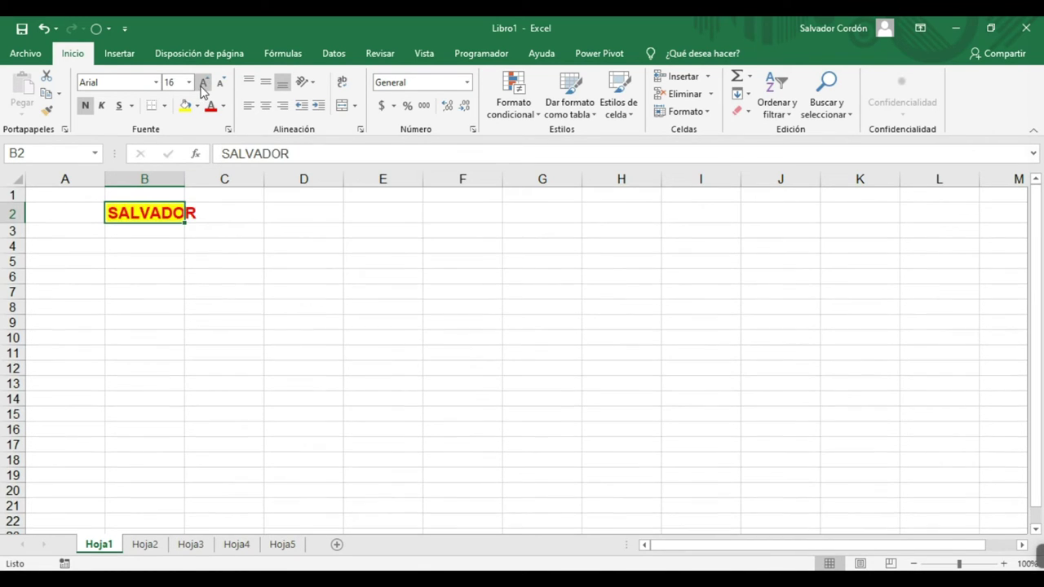
{"action": "left_click", "coordinate": [219, 82]}
{"action": "left_click", "coordinate": [219, 82]}
{"action": "left_click", "coordinate": [204, 83]}
{"action": "left_click", "coordinate": [204, 82]}
{"action": "left_click", "coordinate": [204, 82]}
{"action": "left_click", "coordinate": [277, 322]}
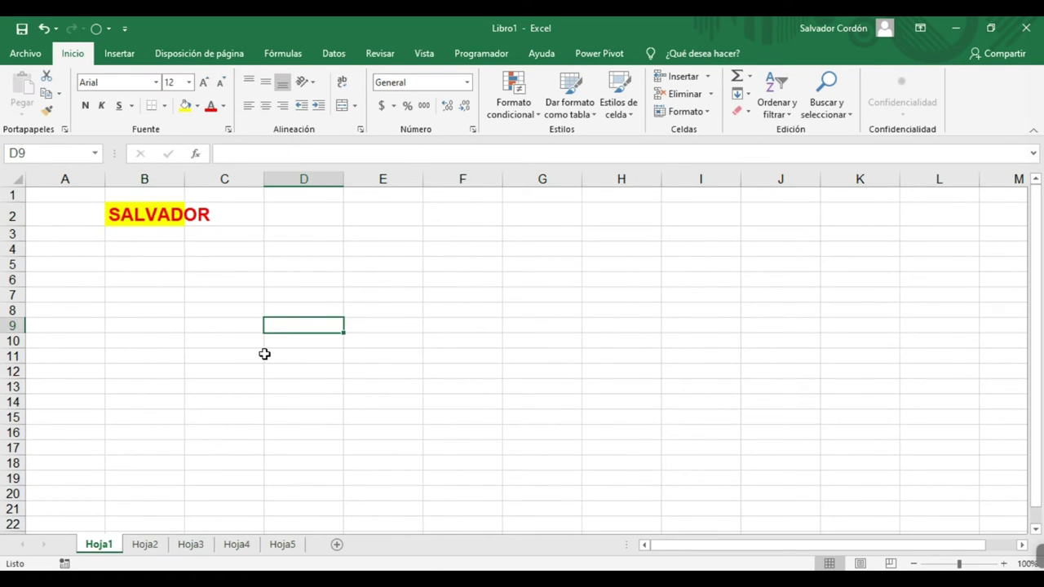
Step: AutoFit the width of column B to the name in B2
{"action": "left_click", "coordinate": [169, 217]}
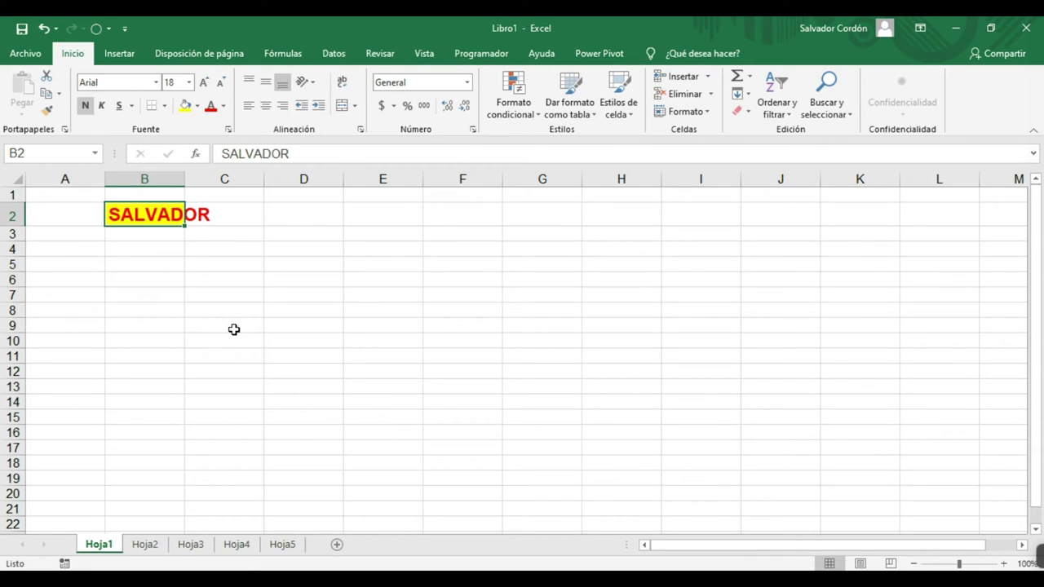
{"action": "left_click", "coordinate": [170, 177]}
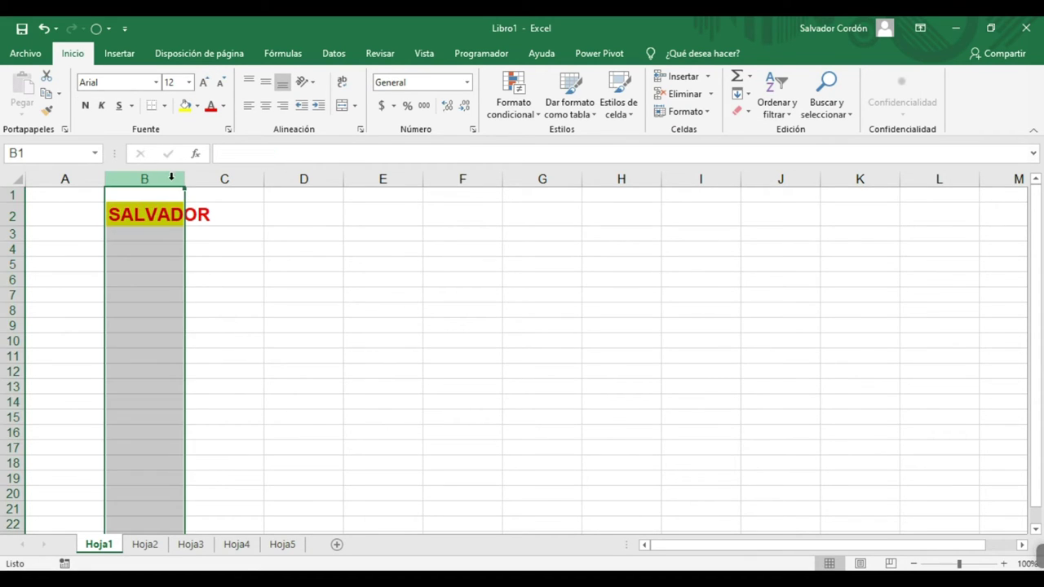
{"action": "left_click", "coordinate": [174, 214]}
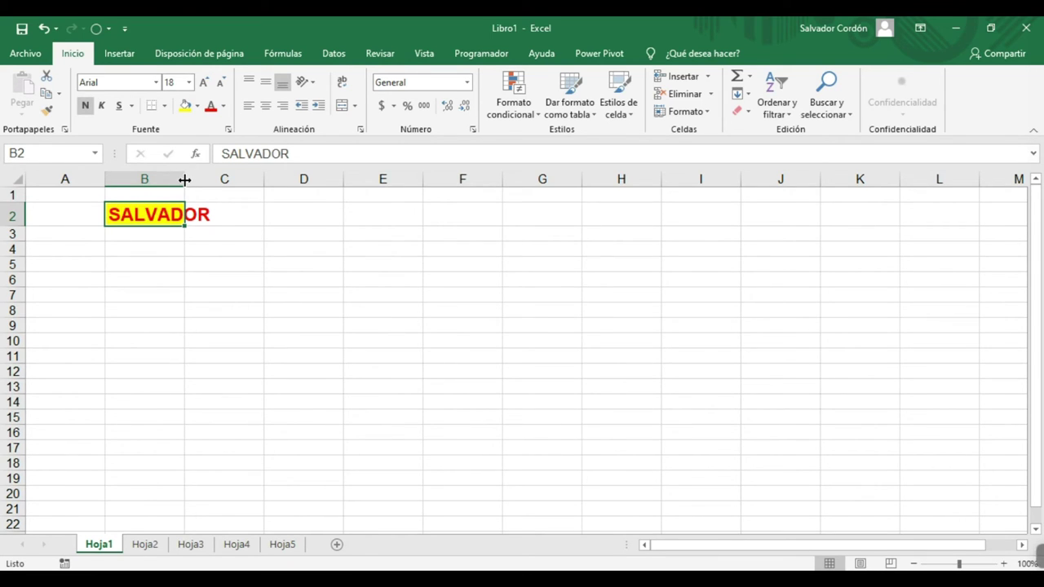
{"action": "mouse_move", "coordinate": [185, 179]}
{"action": "left_mouse_down"}
{"action": "mouse_move", "coordinate": [247, 180]}
{"action": "mouse_move", "coordinate": [175, 180]}
{"action": "left_mouse_up"}
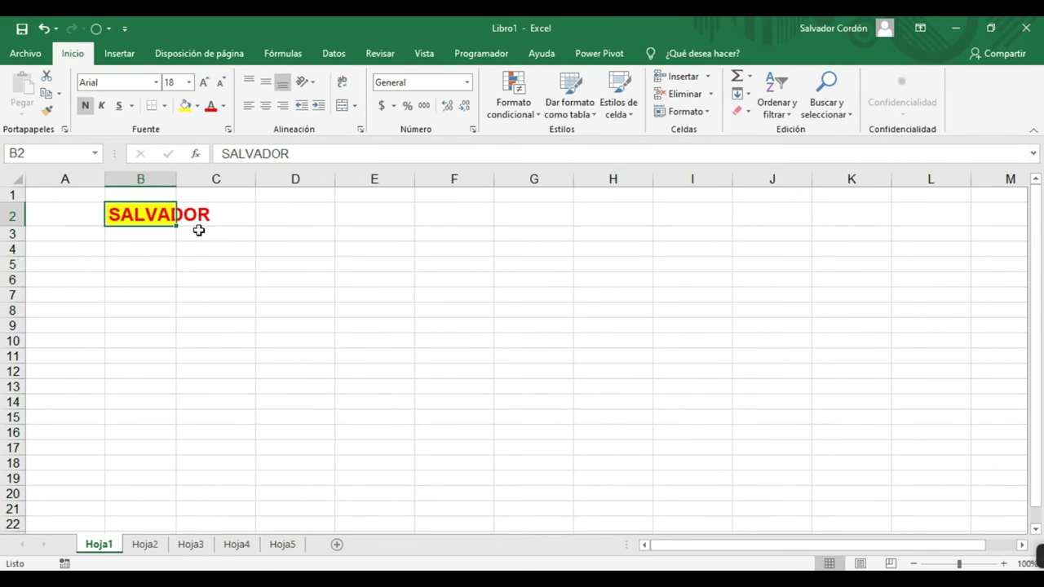
{"action": "double_click", "coordinate": [176, 178]}
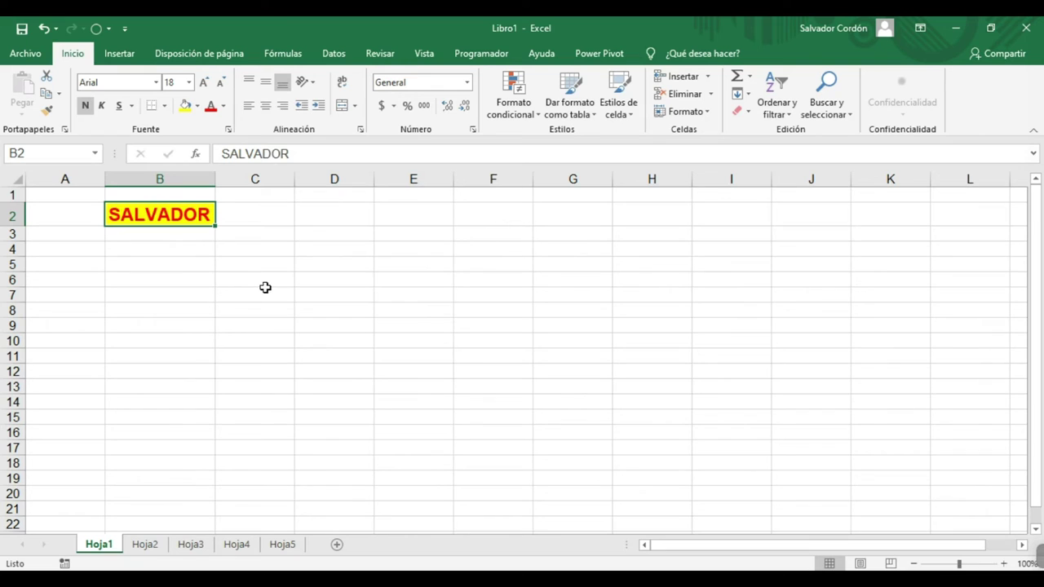
Step: Enter the number 29 in cell C2, beside the name
{"action": "left_click", "coordinate": [252, 219]}
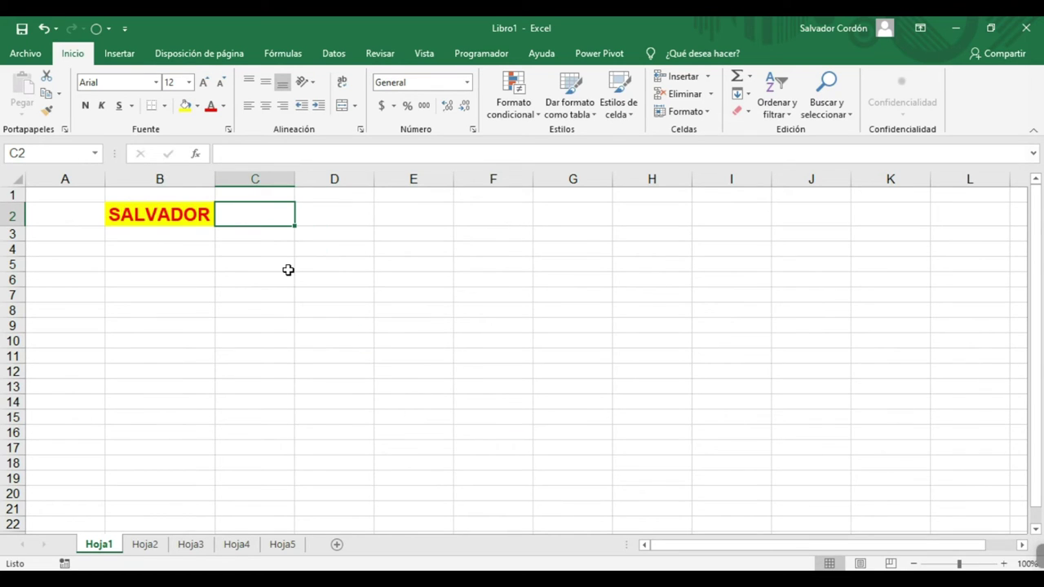
{"action": "type", "text": "290"}
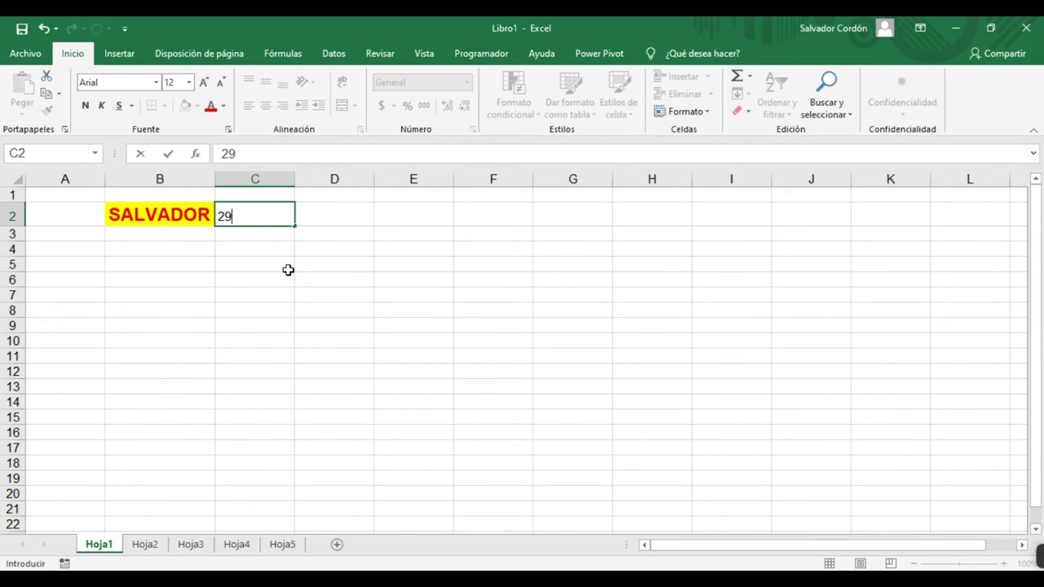
{"action": "key", "text": "Return"}
{"action": "left_click", "coordinate": [288, 270]}
Step: Enter the name followed by 29 as a single text in C4, and widen column C to fit it
{"action": "left_click", "coordinate": [269, 256]}
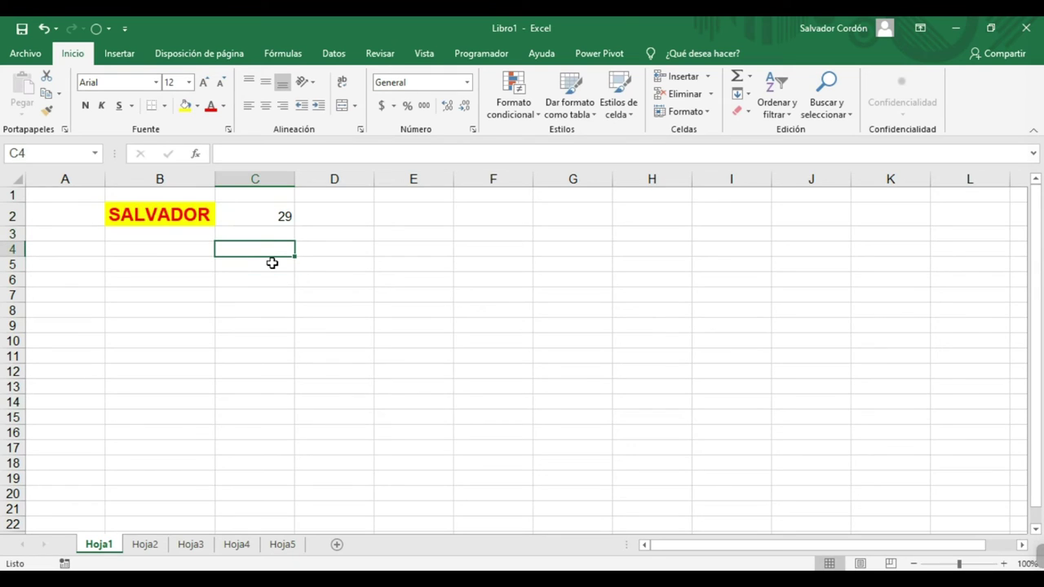
{"action": "type", "text": "SAL"}
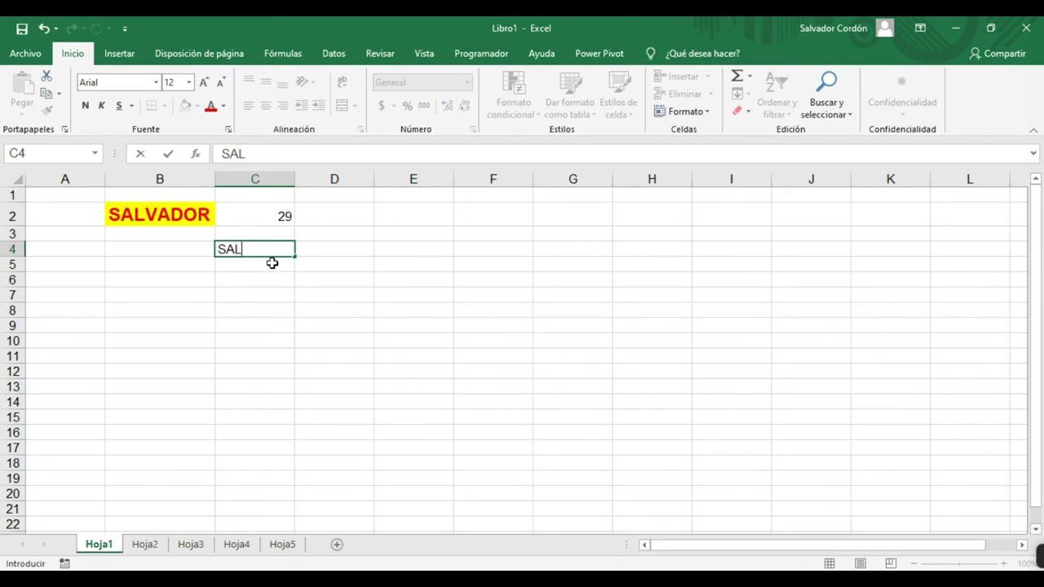
{"action": "type", "text": "VADOR 29"}
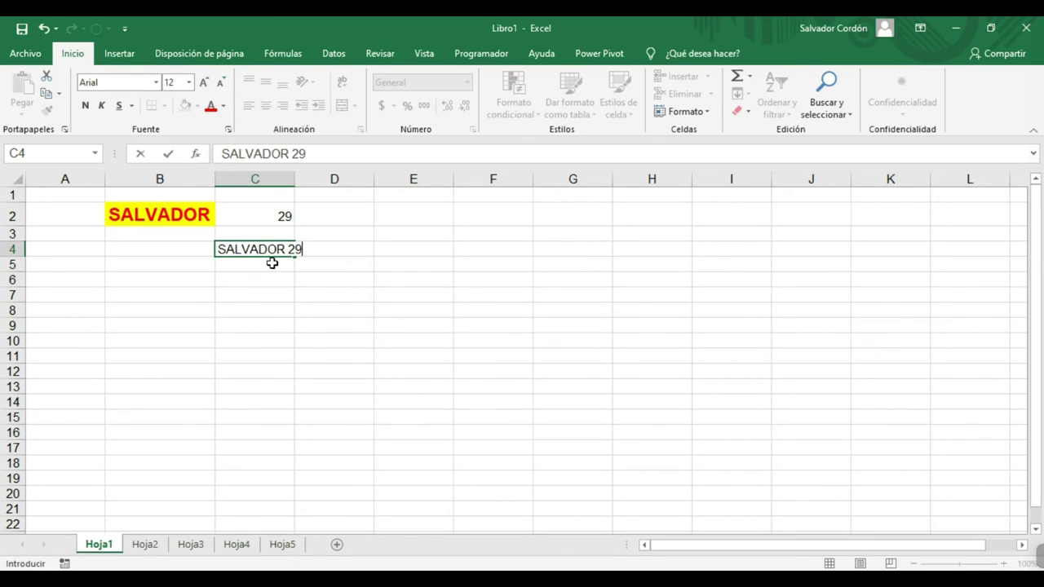
{"action": "key", "text": "Return"}
{"action": "left_click_drag", "start_coordinate": [297, 177], "coordinate": [306, 178]}
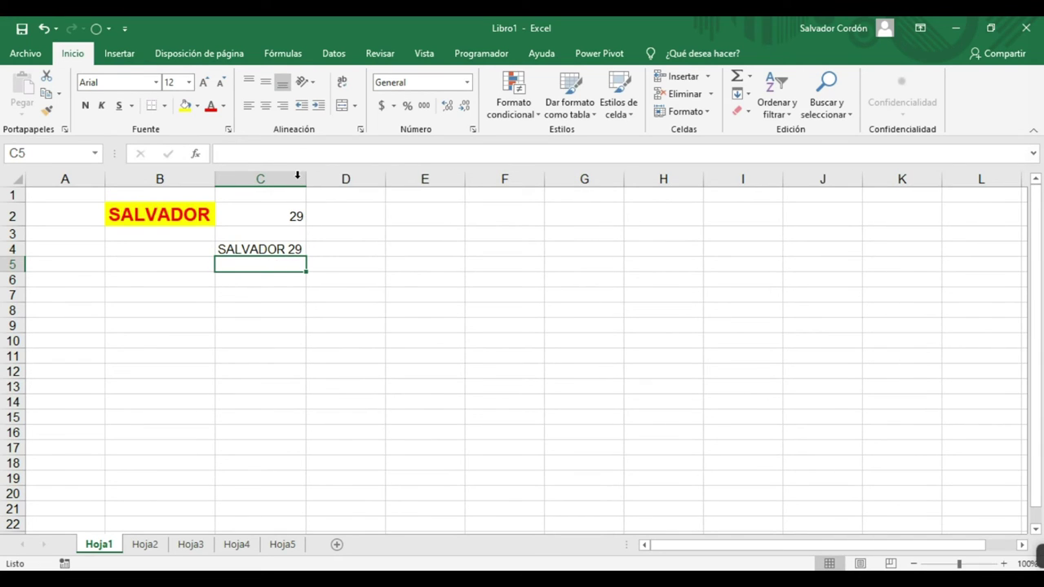
{"action": "left_click", "coordinate": [366, 282]}
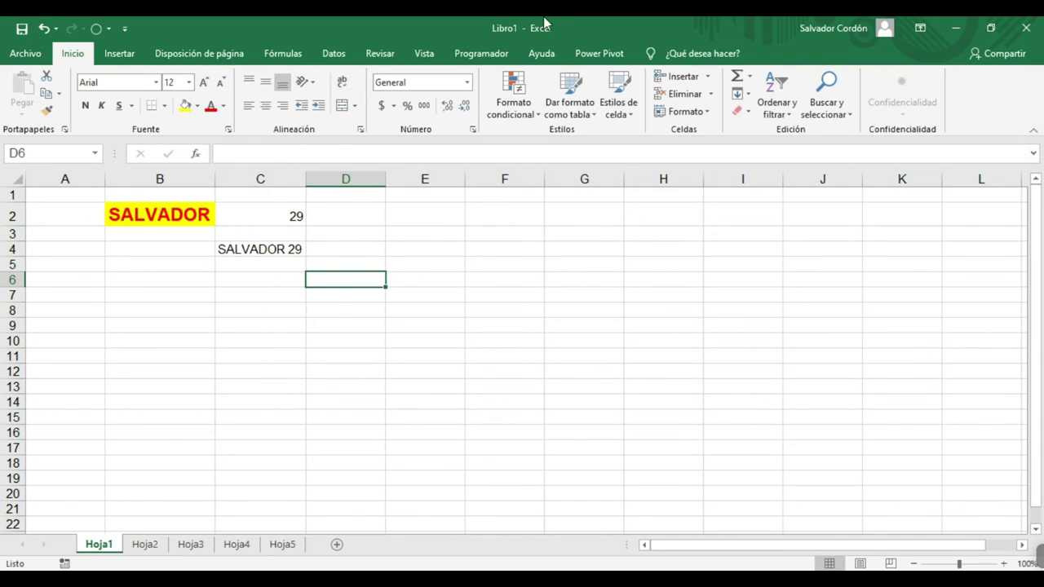
Step: Clear the combined name and number from C4
{"action": "left_click_drag", "start_coordinate": [289, 249], "coordinate": [288, 241]}
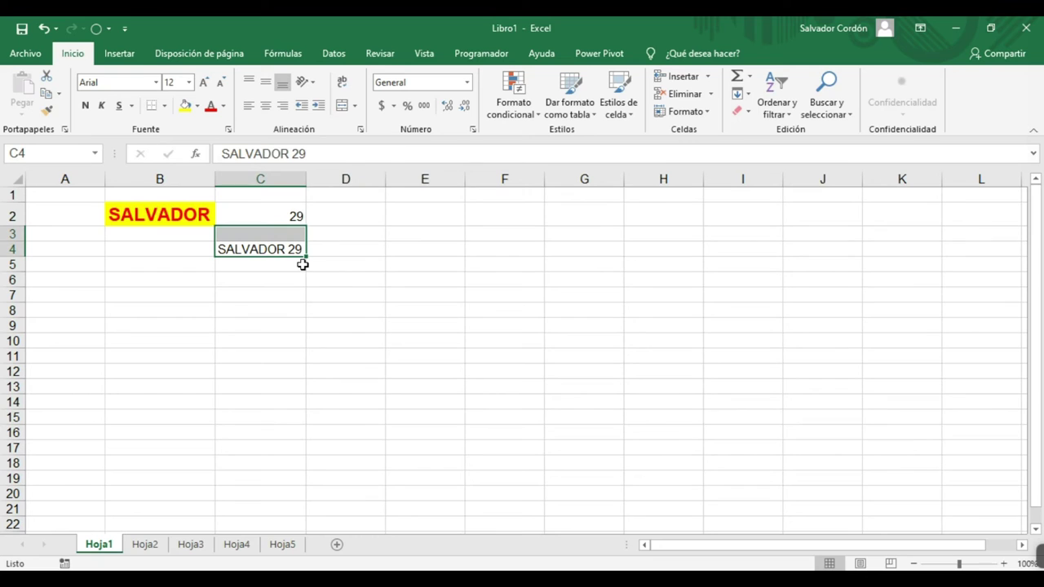
{"action": "key", "text": "Delete"}
Step: Apply the accounting number format with the dollar symbol to the 29 in C2
{"action": "key", "text": "Up"}
{"action": "key", "text": "Up"}
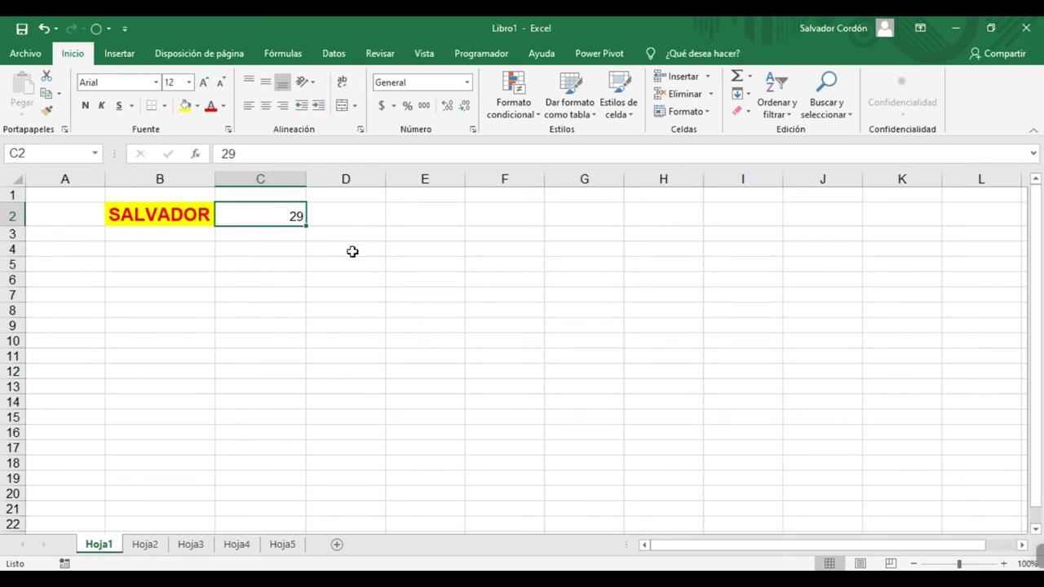
{"action": "left_click", "coordinate": [382, 105]}
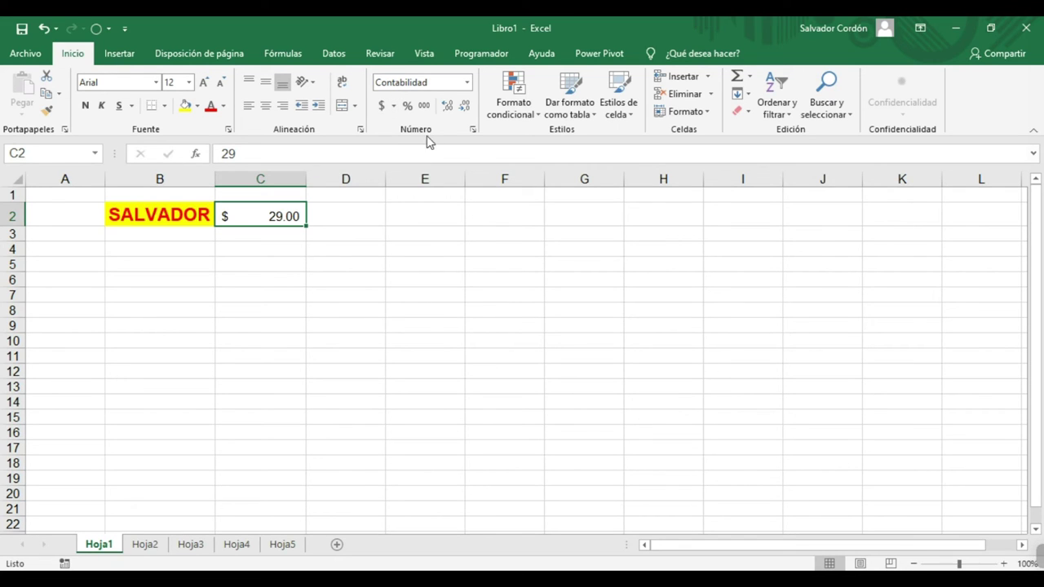
Step: Try the Número format on the 29 in C2, and set the cell's number format to General
{"action": "left_click", "coordinate": [469, 83]}
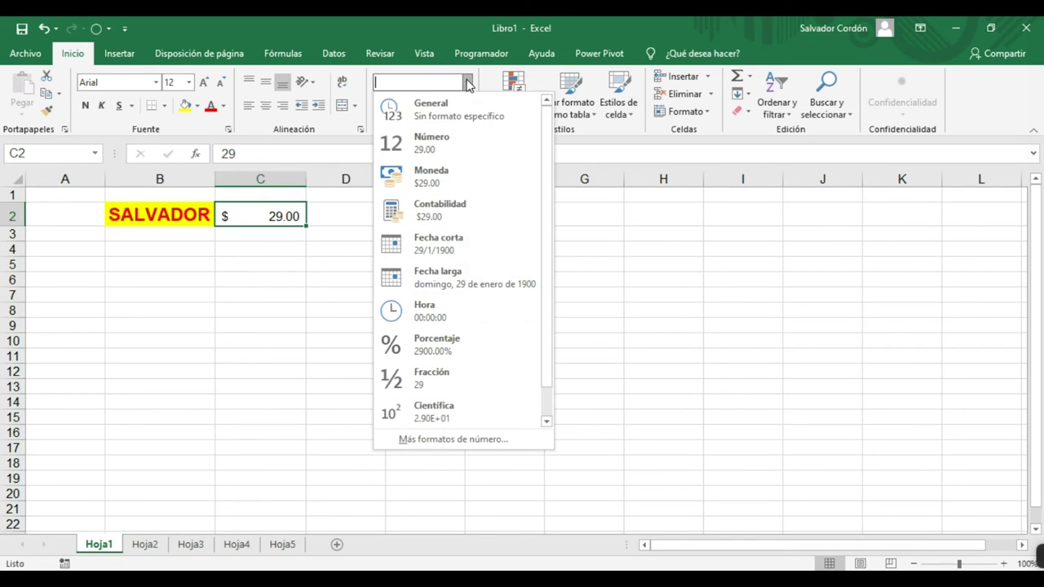
{"action": "left_click", "coordinate": [460, 145]}
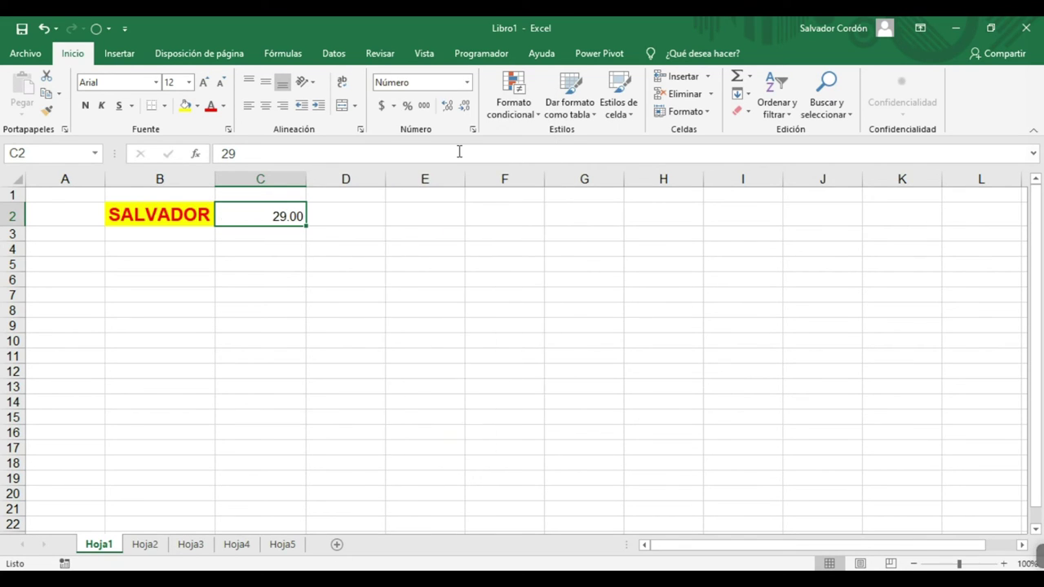
{"action": "left_click", "coordinate": [469, 83]}
{"action": "left_click", "coordinate": [437, 104]}
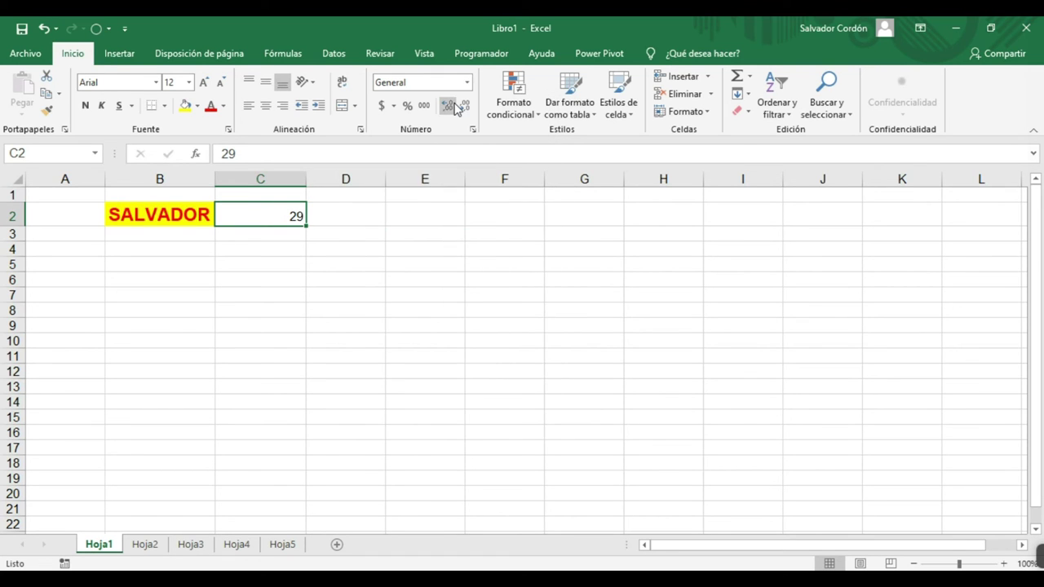
{"action": "left_click", "coordinate": [468, 83]}
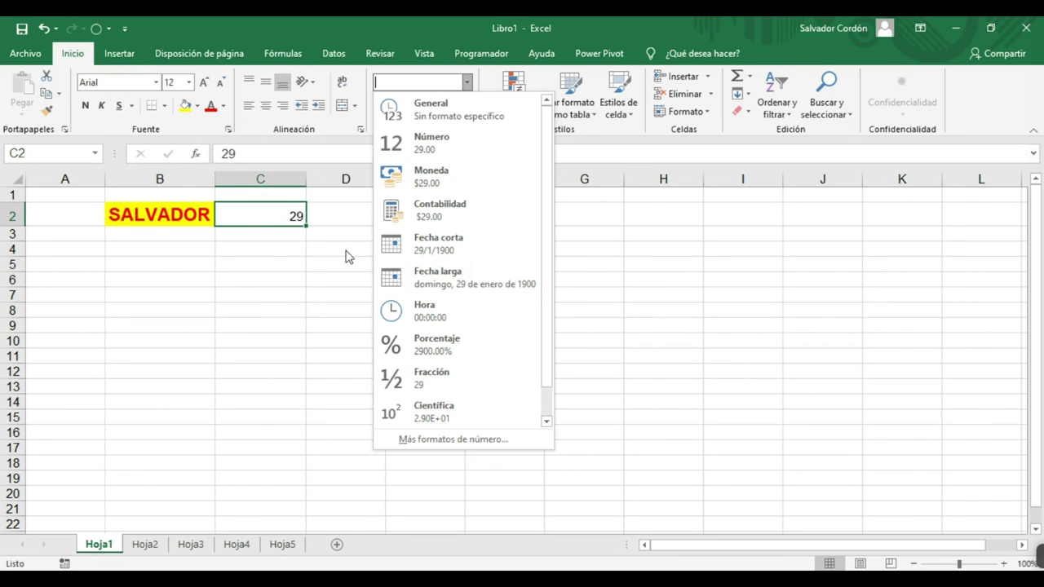
{"action": "left_click", "coordinate": [274, 209]}
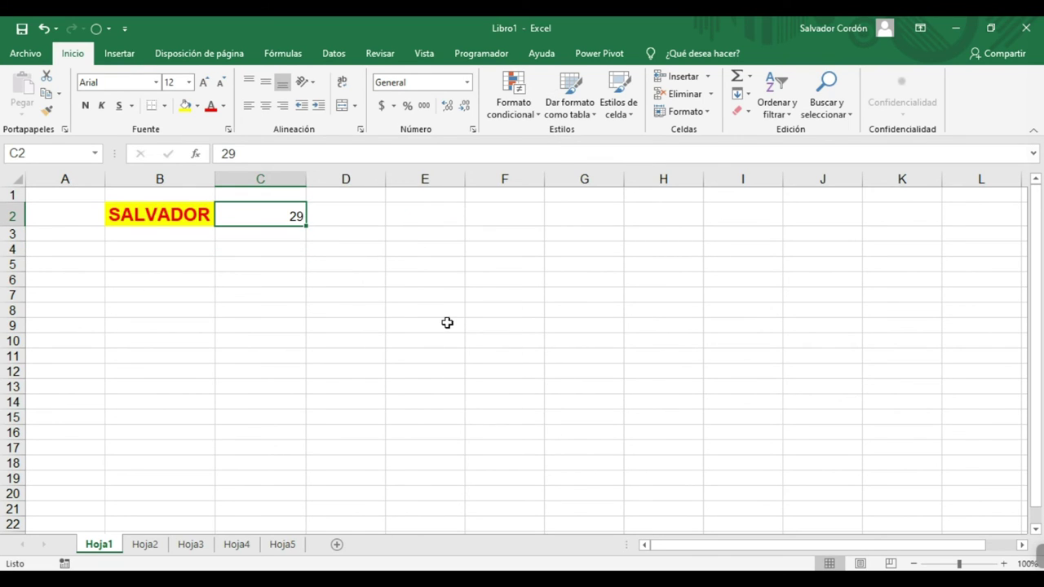
Step: Enter the date 01/01/2018 in cell E2
{"action": "left_click", "coordinate": [435, 215]}
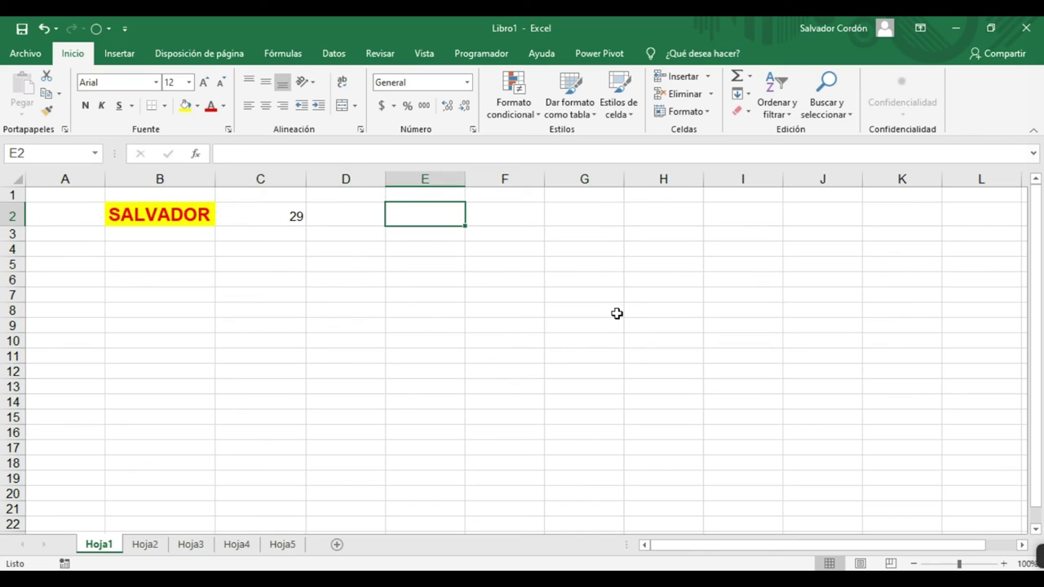
{"action": "type", "text": "01"}
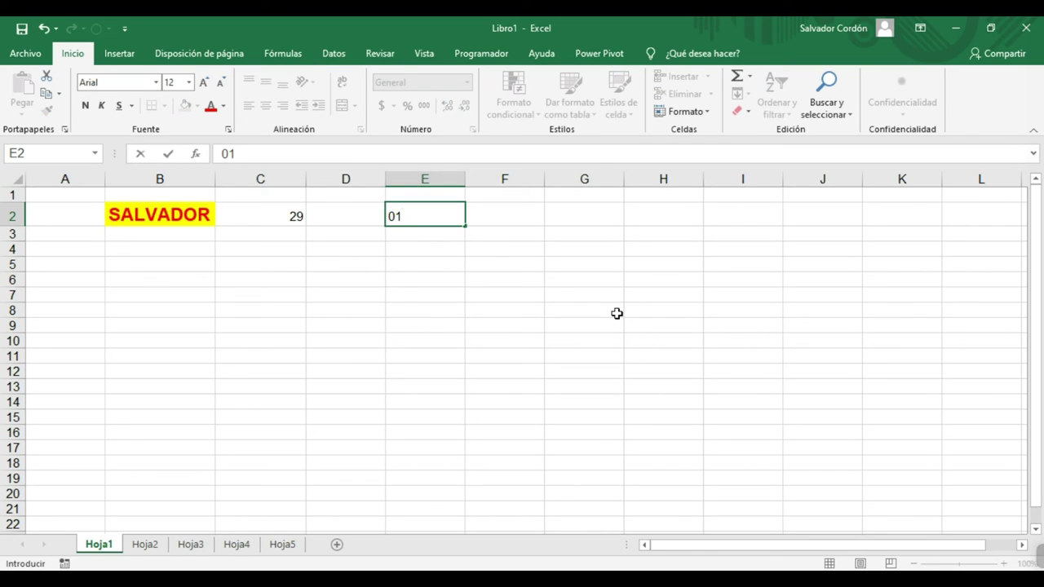
{"action": "type", "text": "/01/2018"}
{"action": "key", "text": "Return"}
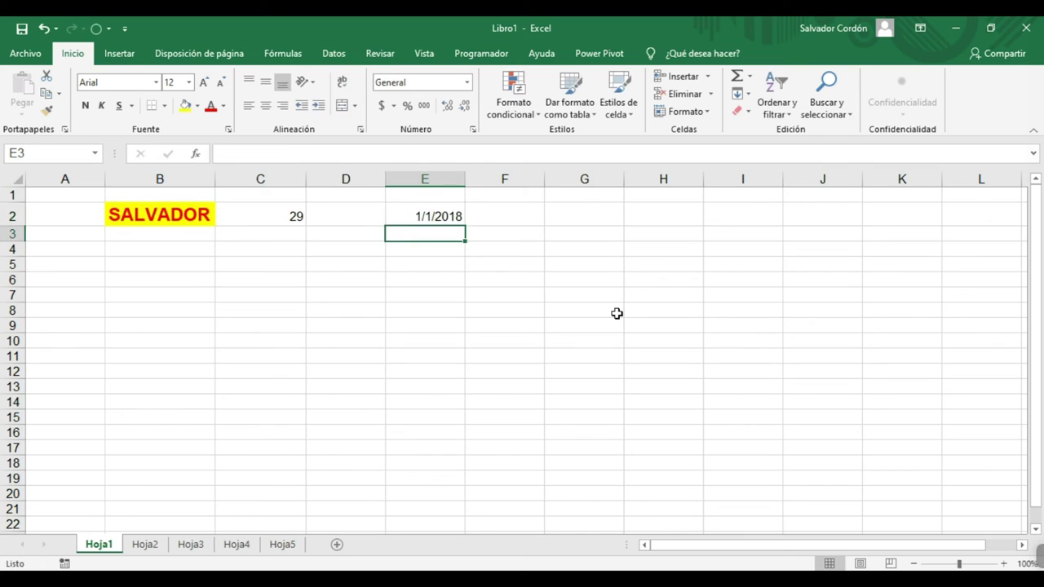
Step: Apply the long date format (Fecha larga) to the date in E2 and widen column E to fit it
{"action": "left_click", "coordinate": [427, 217]}
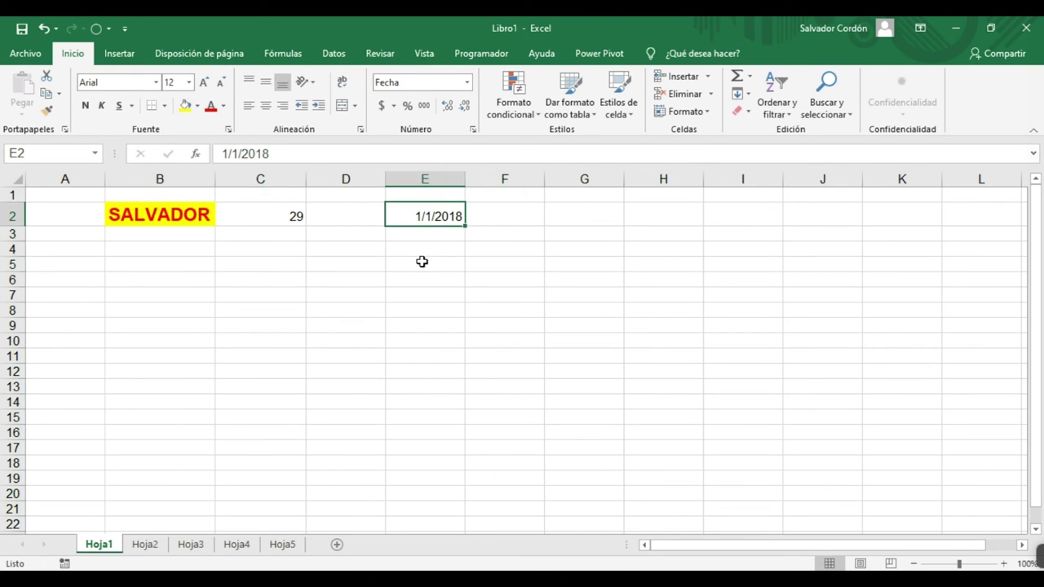
{"action": "left_click", "coordinate": [467, 82]}
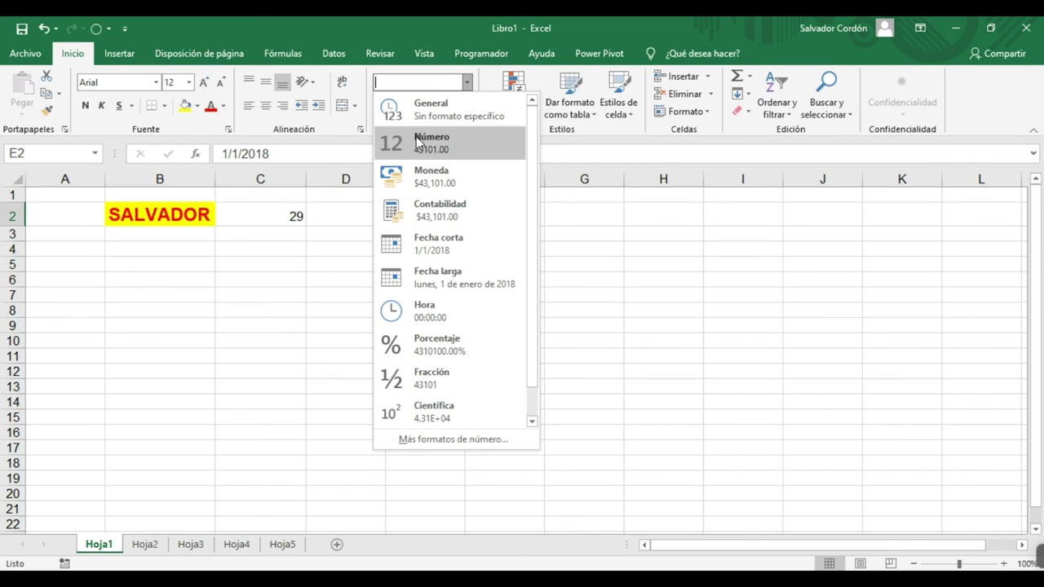
{"action": "left_click", "coordinate": [446, 283]}
{"action": "left_click_drag", "start_coordinate": [534, 179], "coordinate": [558, 179]}
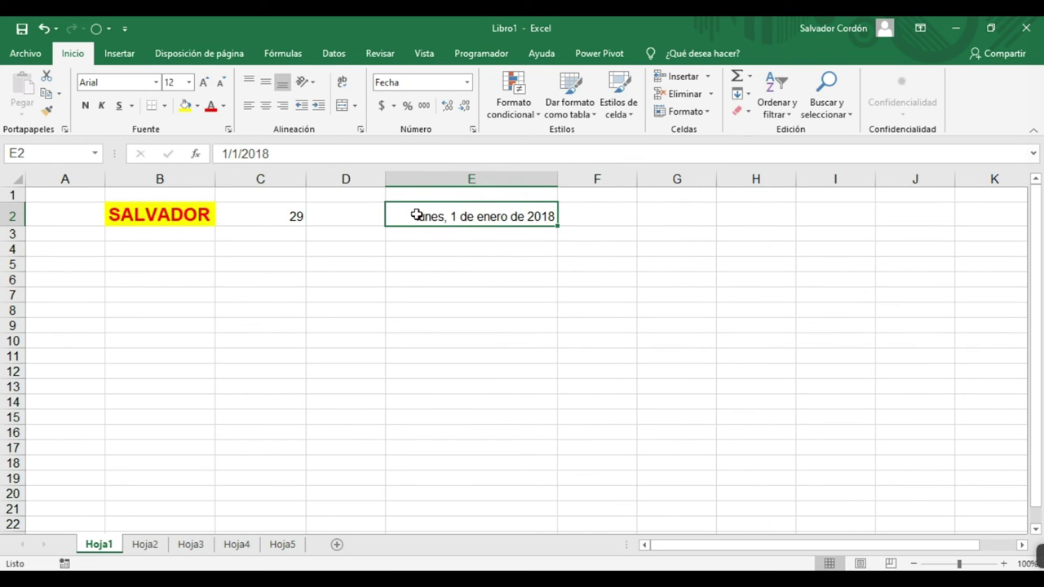
{"action": "left_click", "coordinate": [510, 248]}
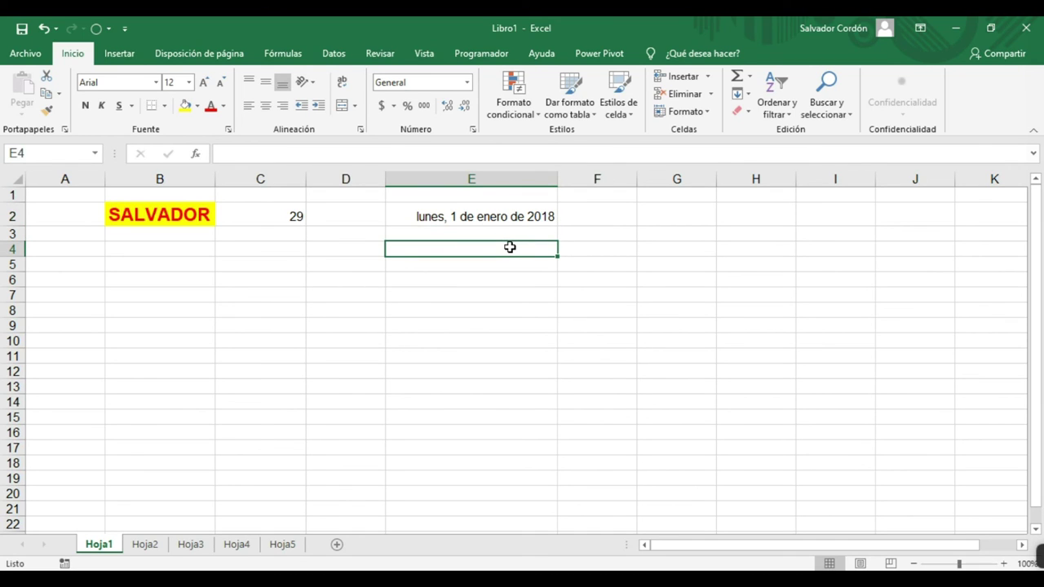